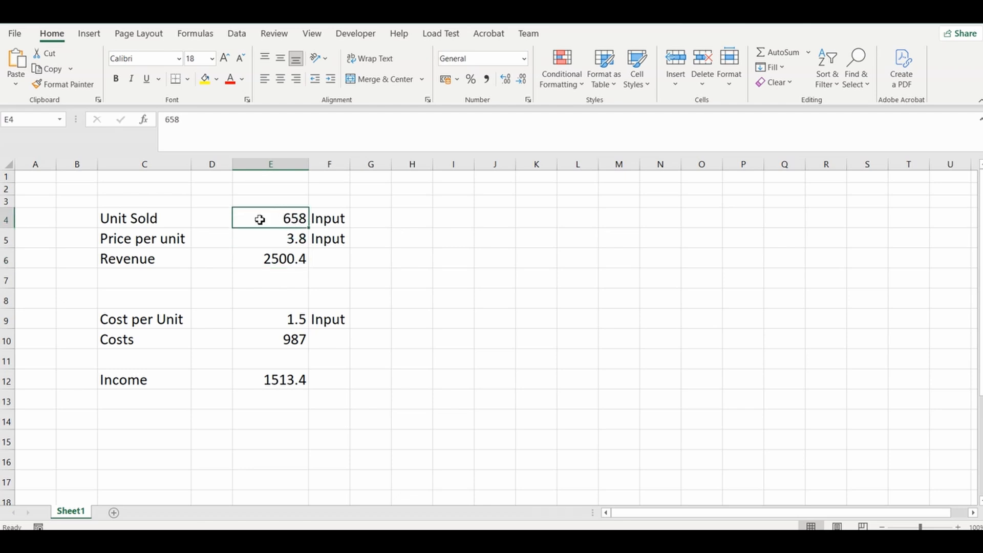
- Examine the unit sold and price per unit inputs and the revenue formula in E6
{"action": "left_click", "coordinate": [329, 219]}
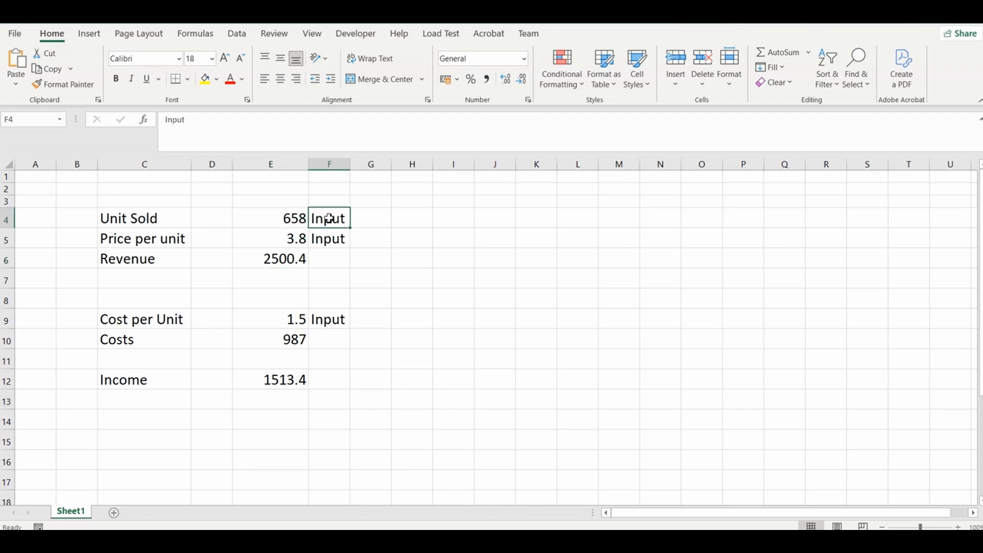
{"action": "left_click", "coordinate": [142, 240]}
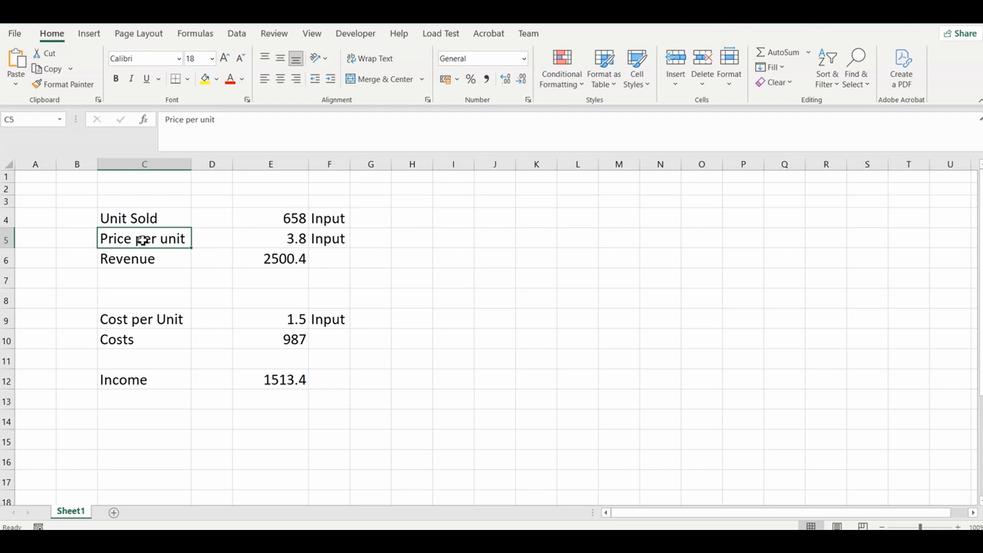
{"action": "left_click", "coordinate": [264, 241]}
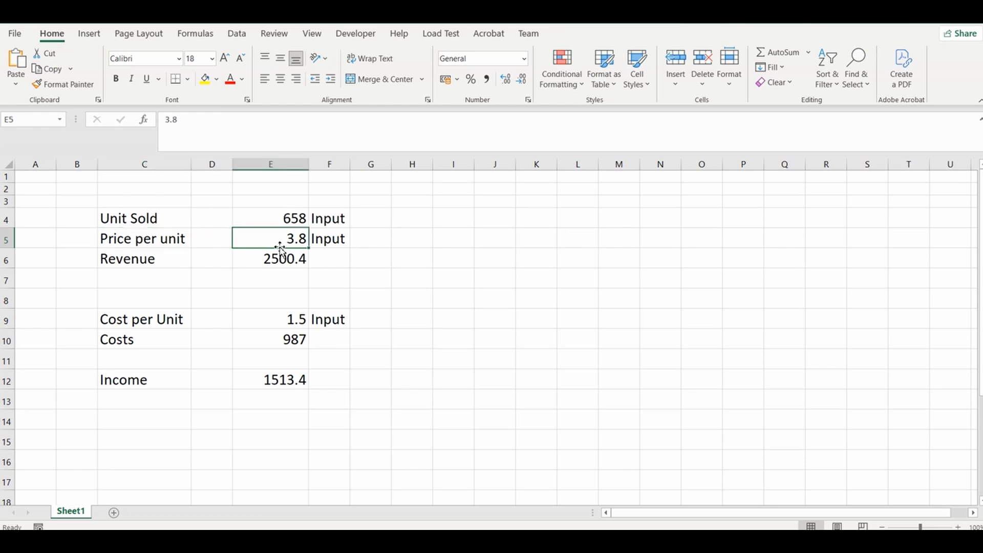
{"action": "left_click", "coordinate": [278, 222]}
{"action": "left_click", "coordinate": [286, 245]}
{"action": "left_click", "coordinate": [283, 264]}
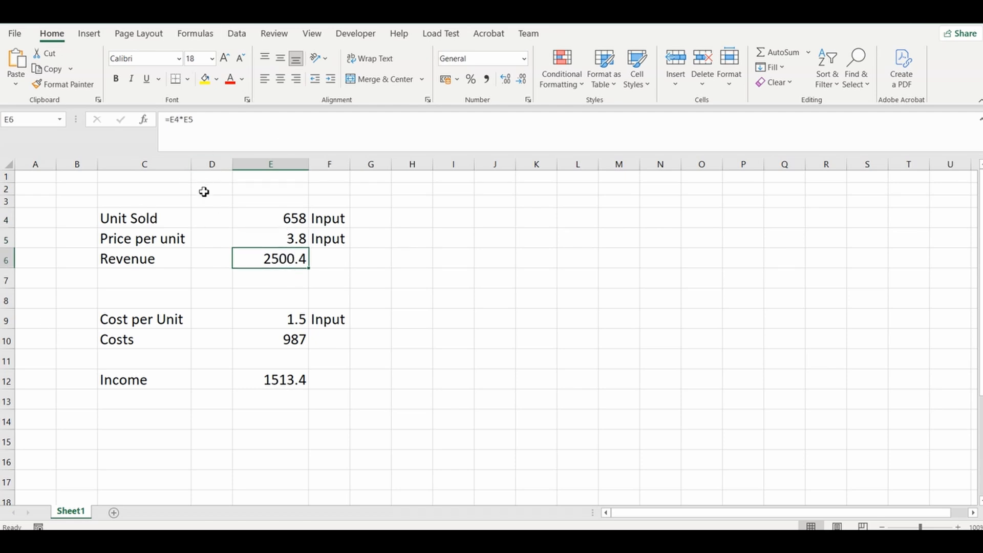
- Examine the cost per unit input in E9 and how the costs formula in E10 uses it with units sold
{"action": "left_click", "coordinate": [198, 322]}
{"action": "left_click", "coordinate": [276, 321]}
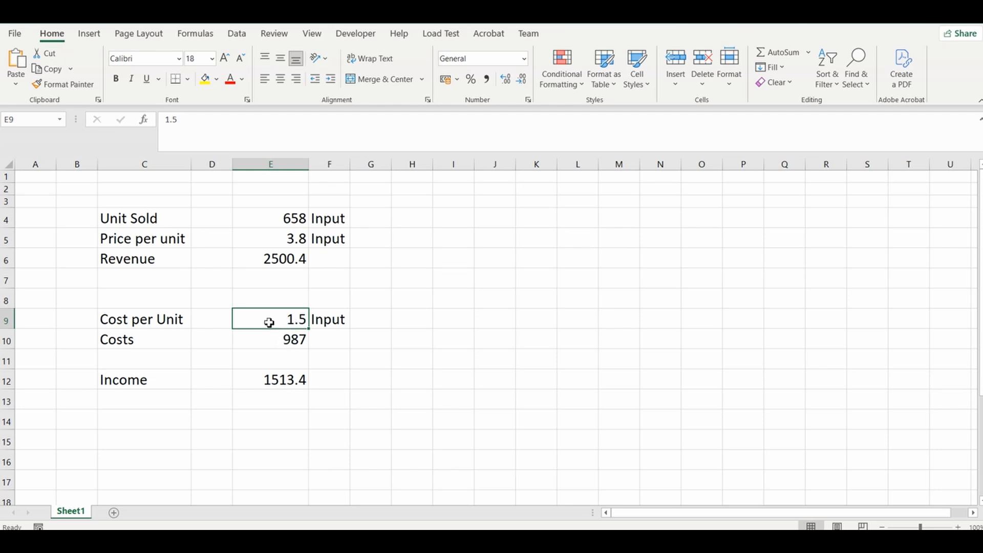
{"action": "left_click", "coordinate": [268, 334]}
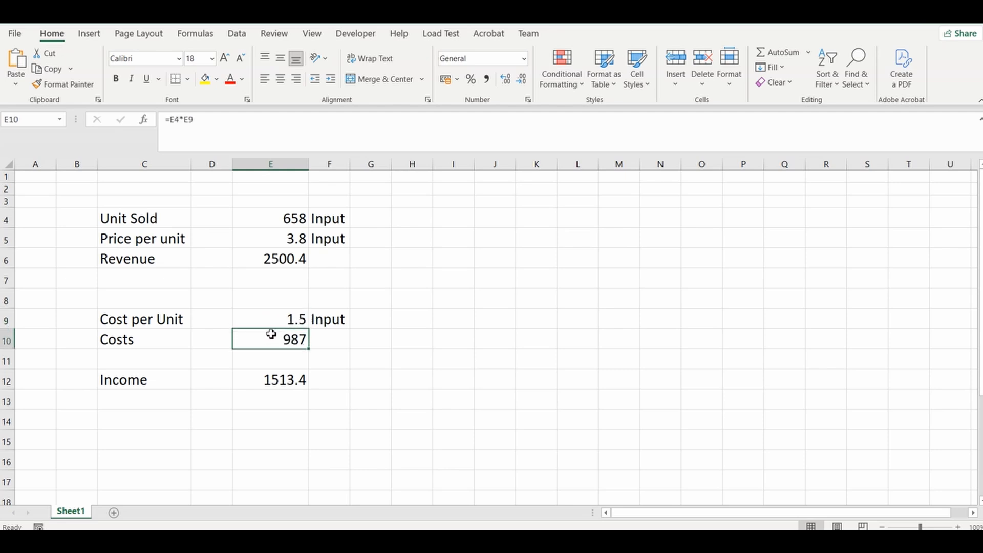
{"action": "left_click", "coordinate": [286, 218]}
{"action": "left_click", "coordinate": [290, 318]}
{"action": "left_click", "coordinate": [292, 338]}
- Examine the income formula in E12 together with the revenue and costs cells it refers to
{"action": "left_click", "coordinate": [270, 257]}
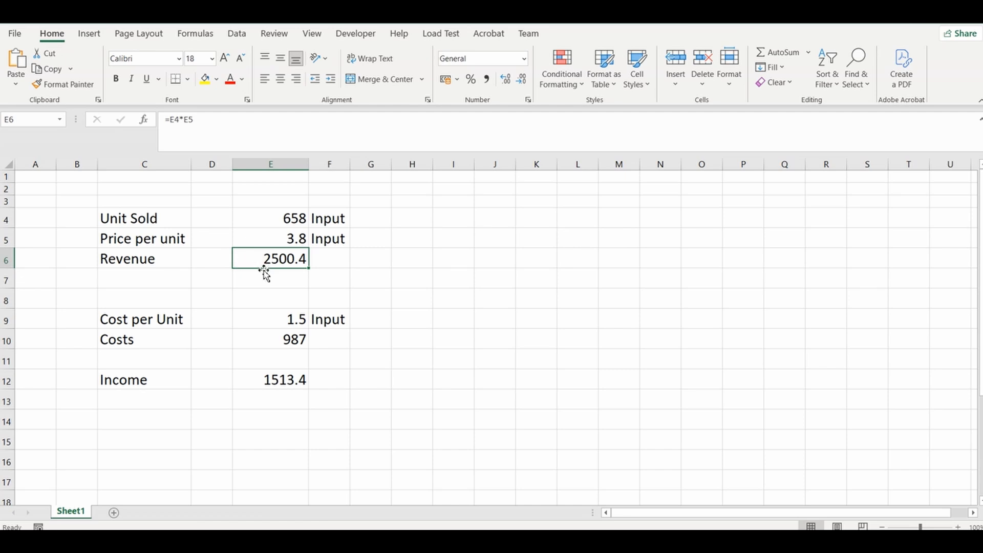
{"action": "left_click", "coordinate": [174, 373]}
{"action": "left_click", "coordinate": [253, 378]}
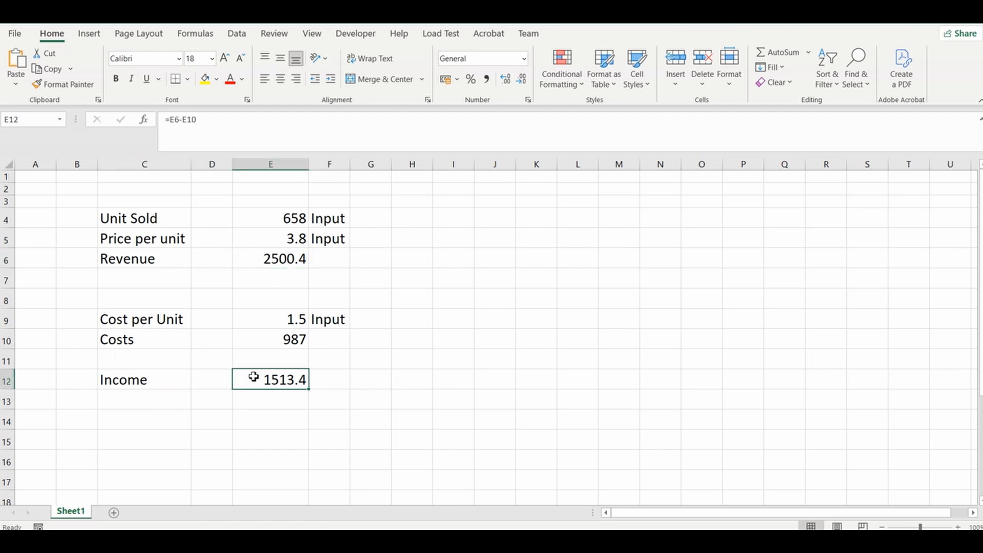
{"action": "left_click", "coordinate": [267, 256]}
{"action": "left_click", "coordinate": [278, 342]}
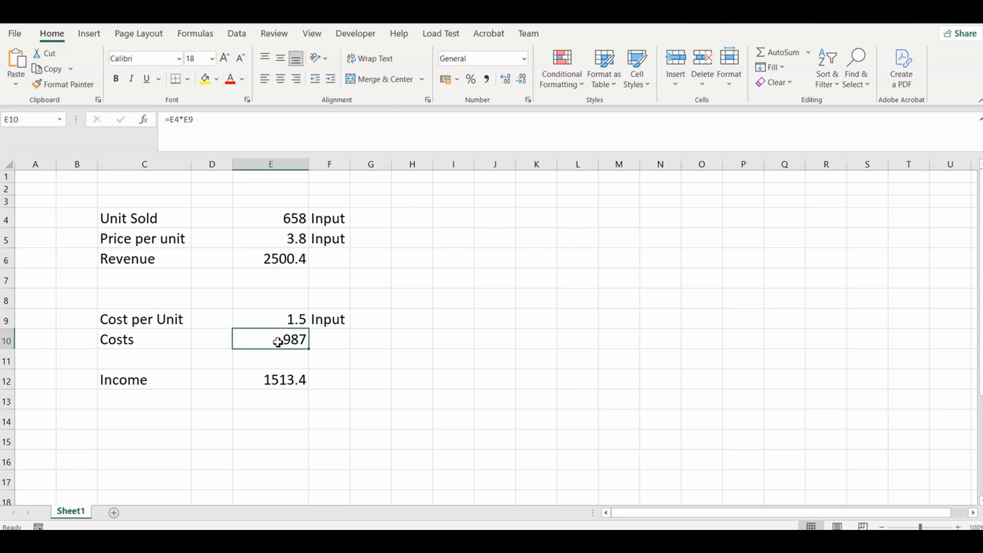
{"action": "left_click", "coordinate": [289, 380]}
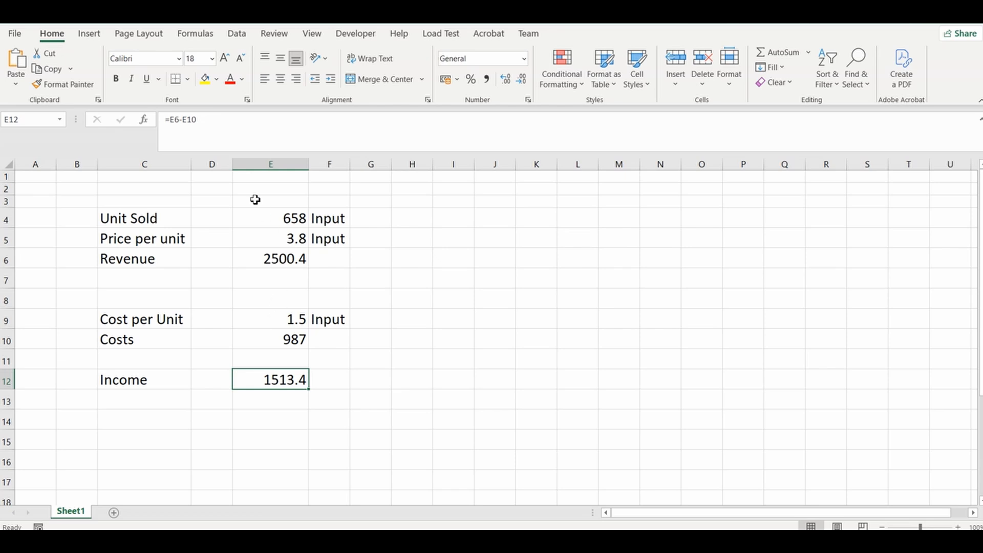
- Start a Goal Seek with the income cell E12 as the set cell
{"action": "left_click", "coordinate": [273, 238]}
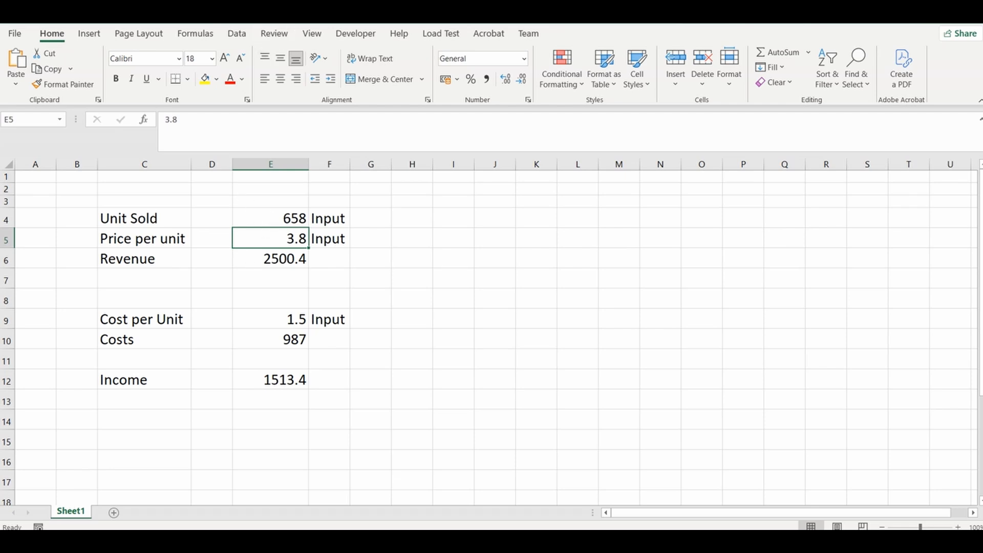
{"action": "left_click", "coordinate": [239, 35]}
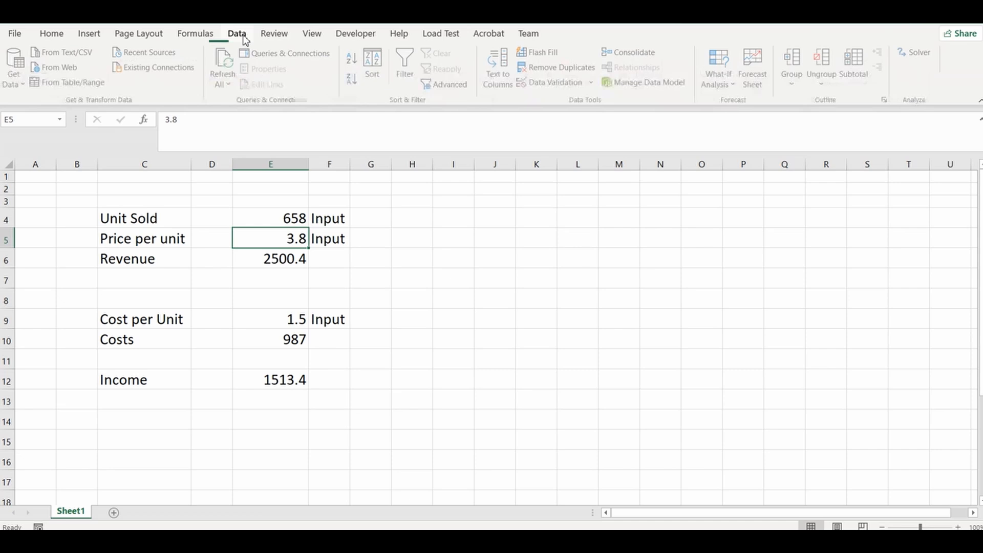
{"action": "left_click", "coordinate": [737, 86]}
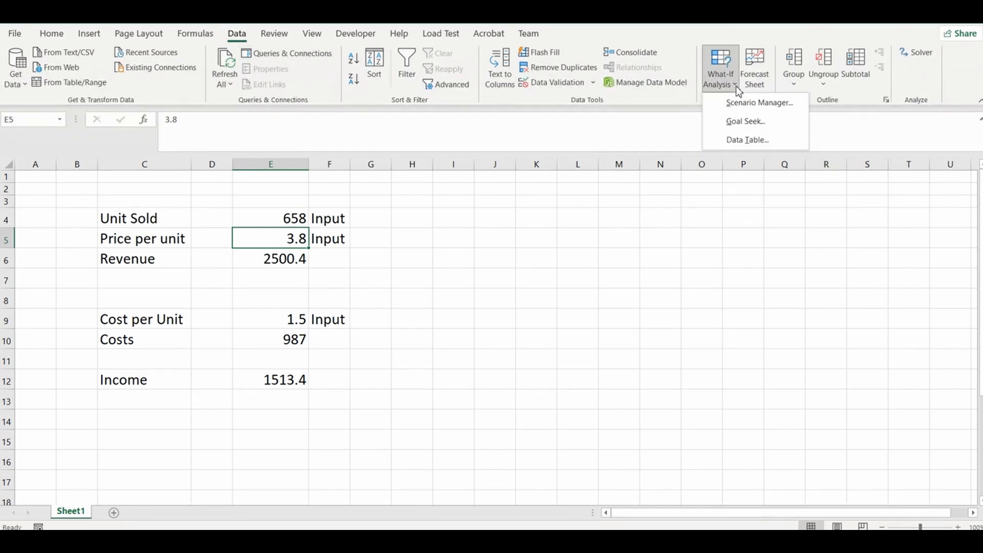
{"action": "left_click", "coordinate": [745, 122]}
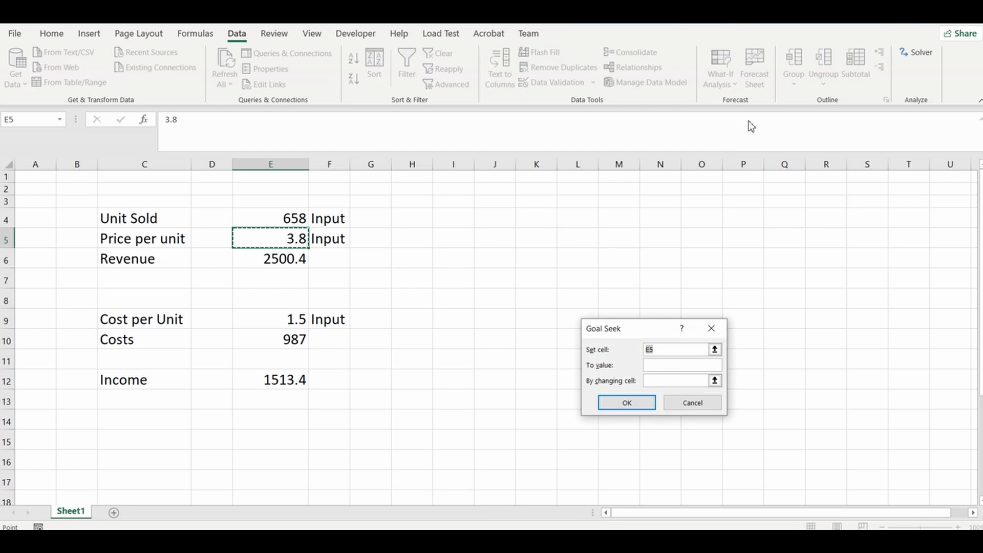
{"action": "left_click", "coordinate": [283, 377]}
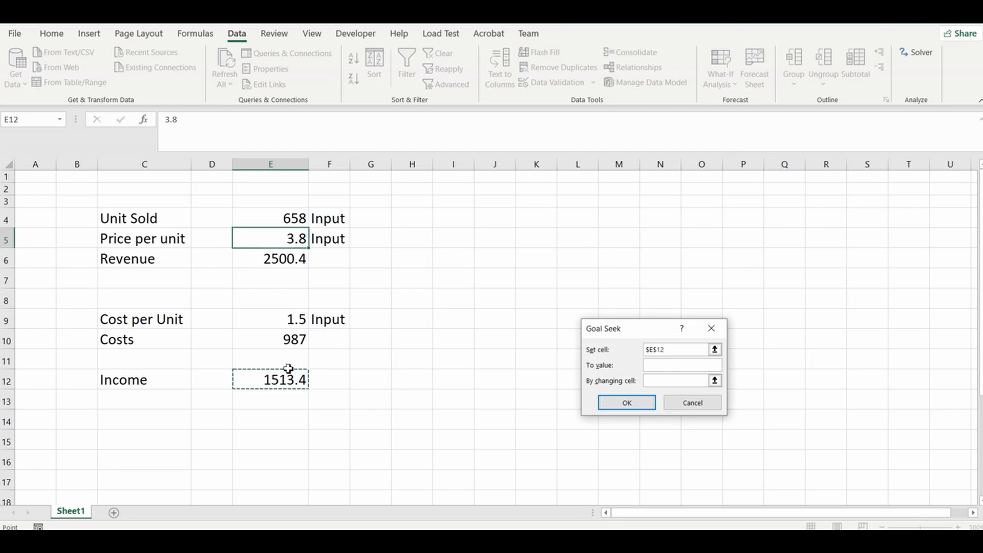
{"action": "left_click", "coordinate": [280, 221]}
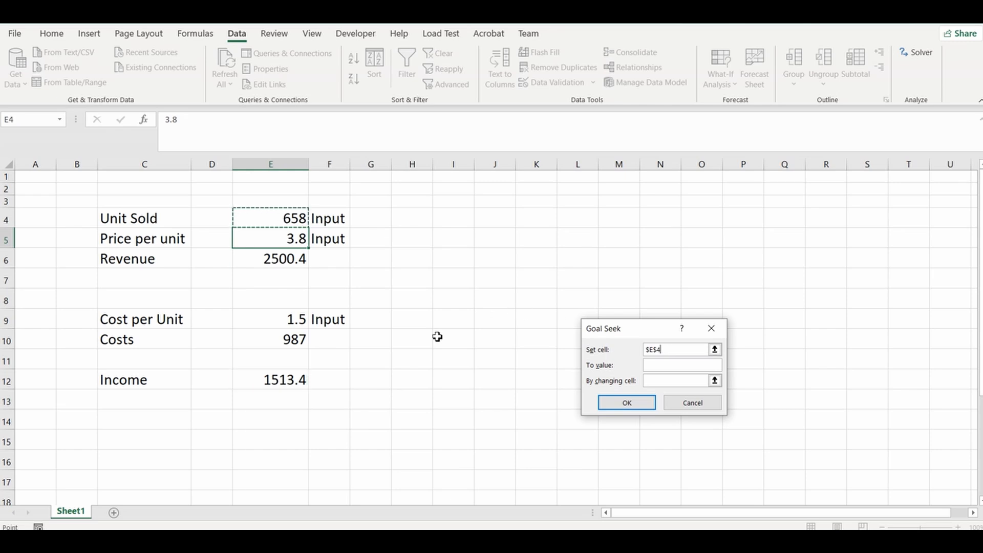
{"action": "left_click", "coordinate": [293, 383]}
- Goal Seek an income of 2000 by changing the units sold in E4, and discard the solution
{"action": "left_click", "coordinate": [658, 384]}
{"action": "left_click", "coordinate": [262, 217]}
{"action": "left_click", "coordinate": [663, 367]}
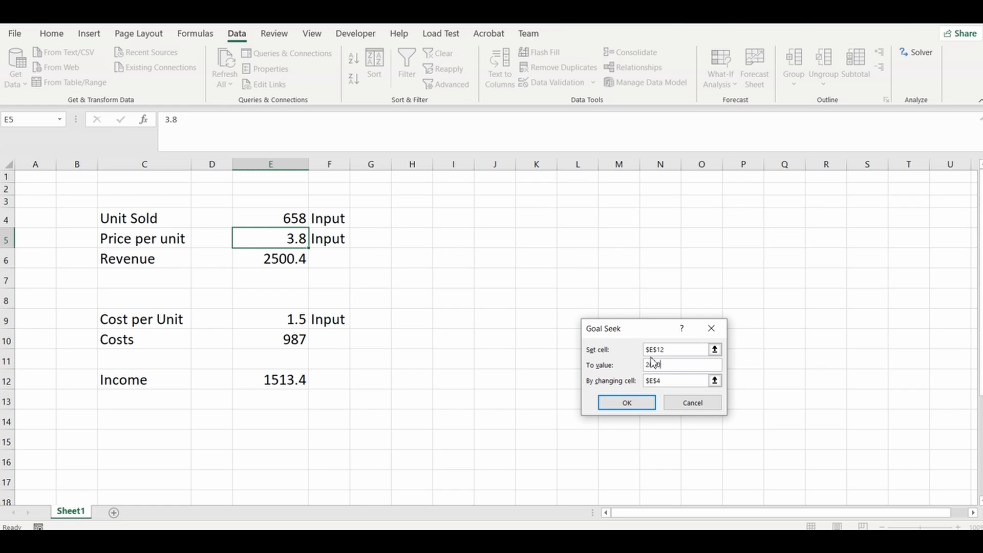
{"action": "left_click", "coordinate": [625, 405]}
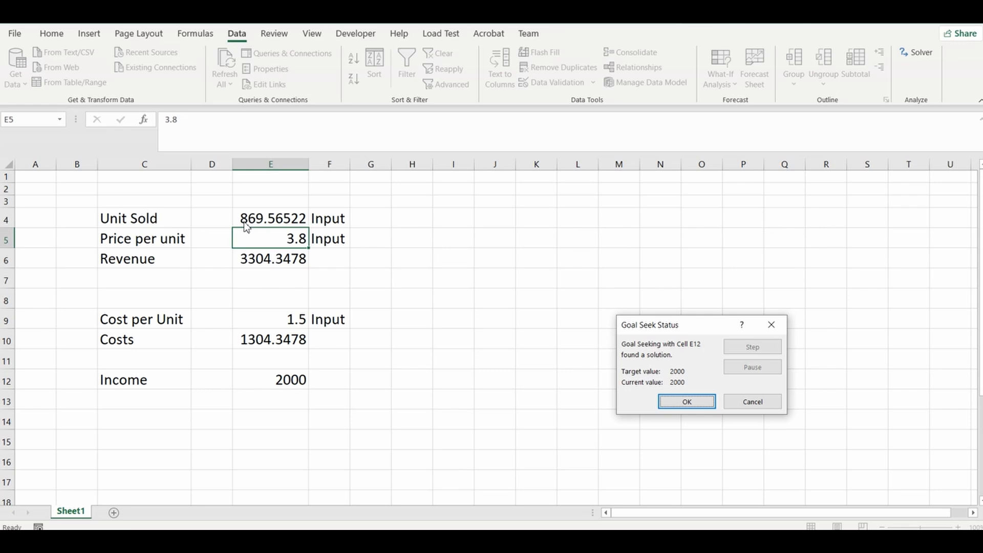
{"action": "key", "text": "Escape"}
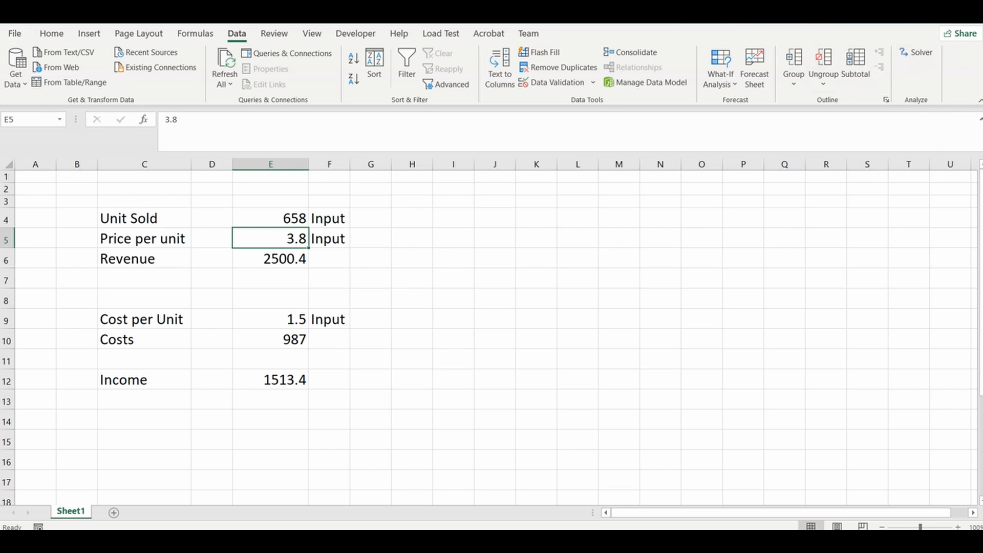
- Open the Excel add-ins list from the program options and confirm it with the Solver Add-in enabled
{"action": "left_click", "coordinate": [15, 33]}
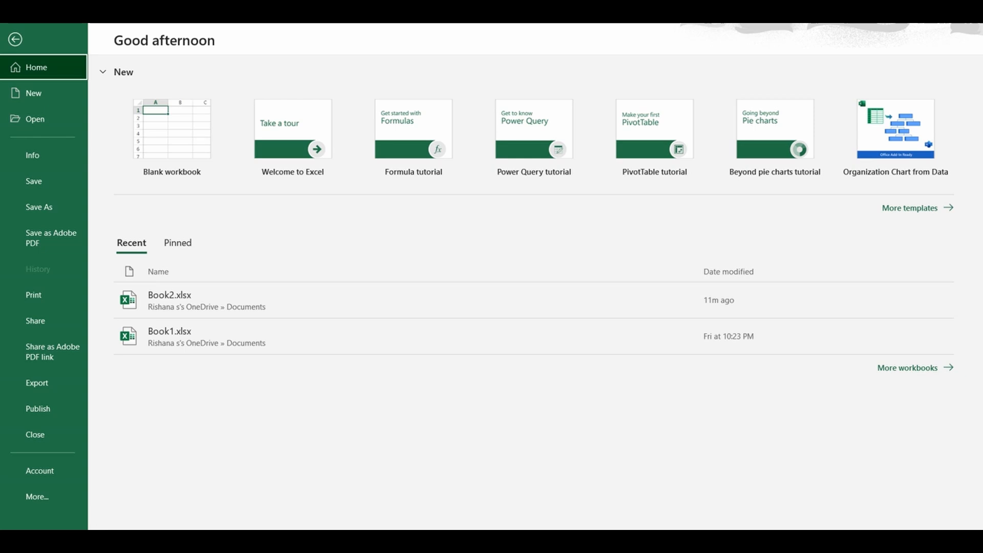
{"action": "left_click", "coordinate": [15, 40]}
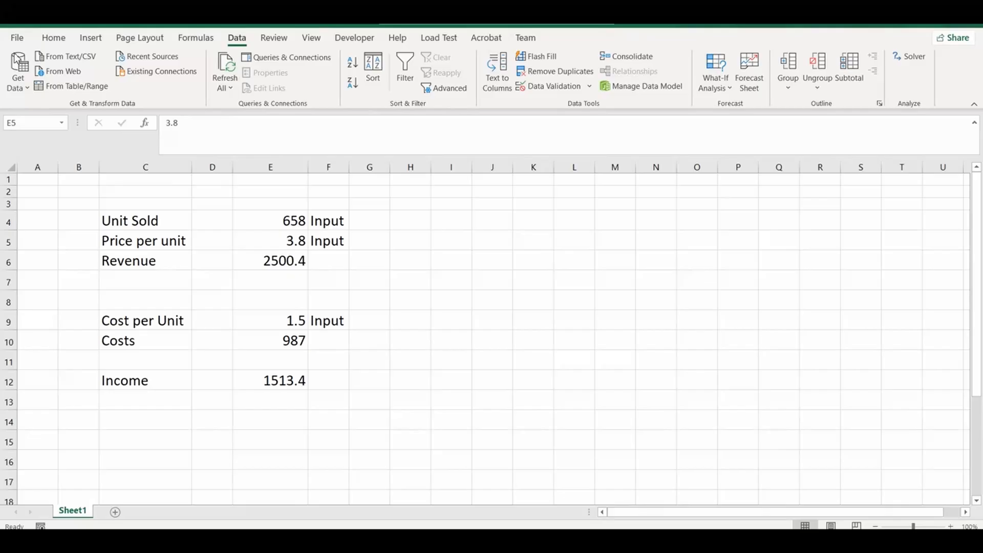
{"action": "left_click", "coordinate": [22, 38]}
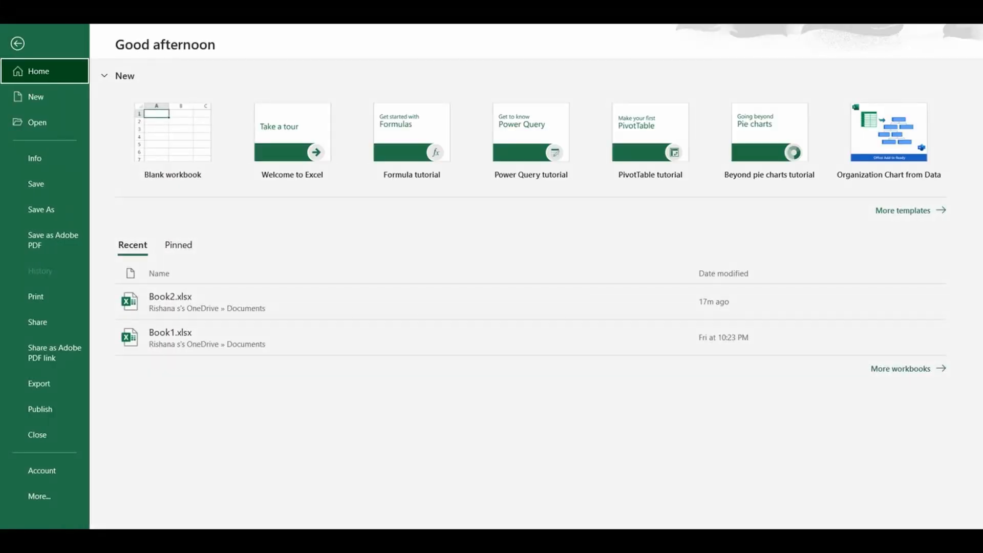
{"action": "left_click", "coordinate": [47, 496]}
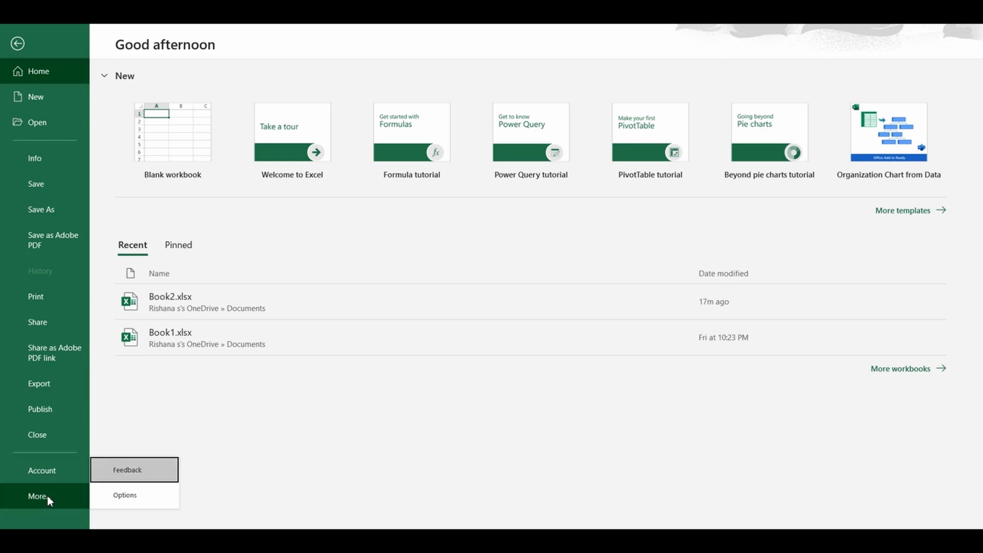
{"action": "left_click", "coordinate": [148, 505]}
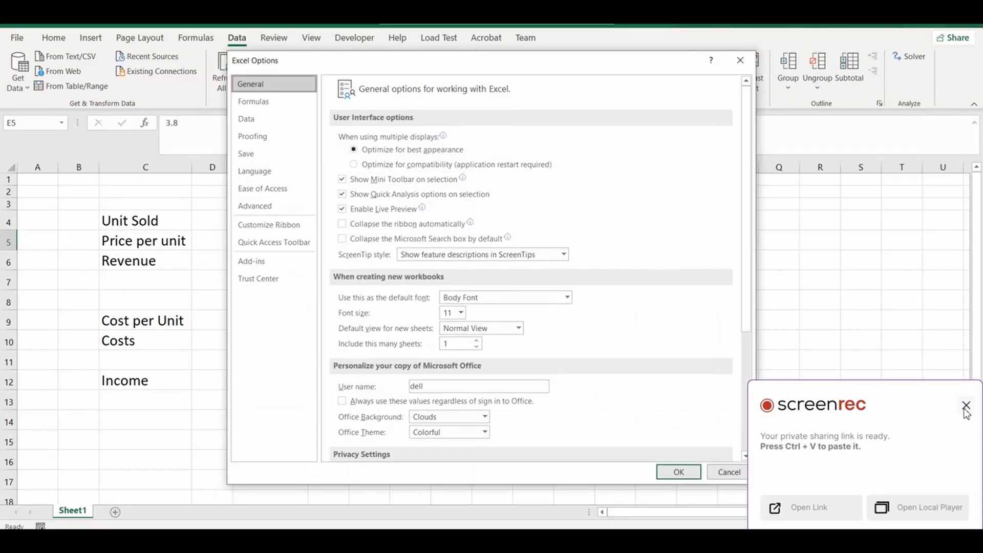
{"action": "left_click", "coordinate": [966, 406]}
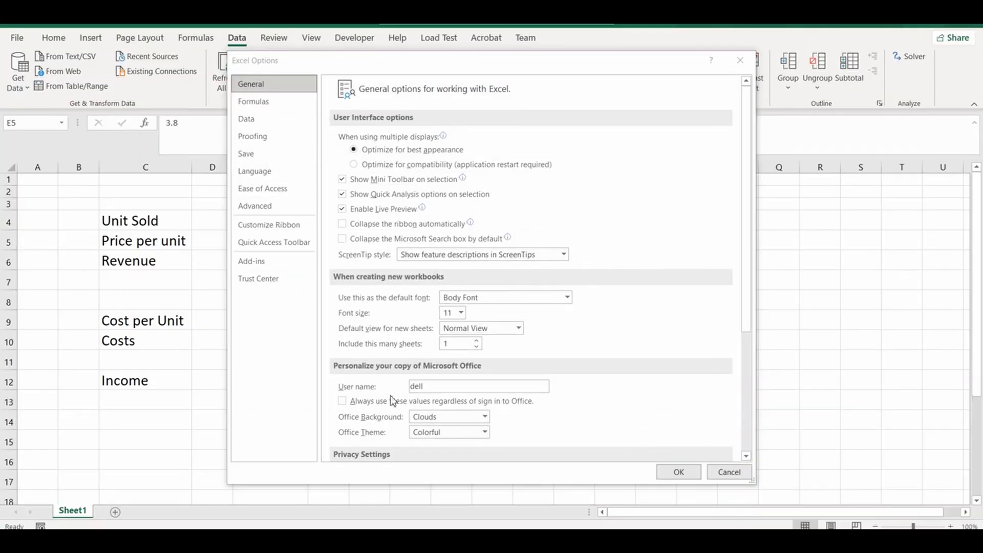
{"action": "left_click", "coordinate": [274, 261]}
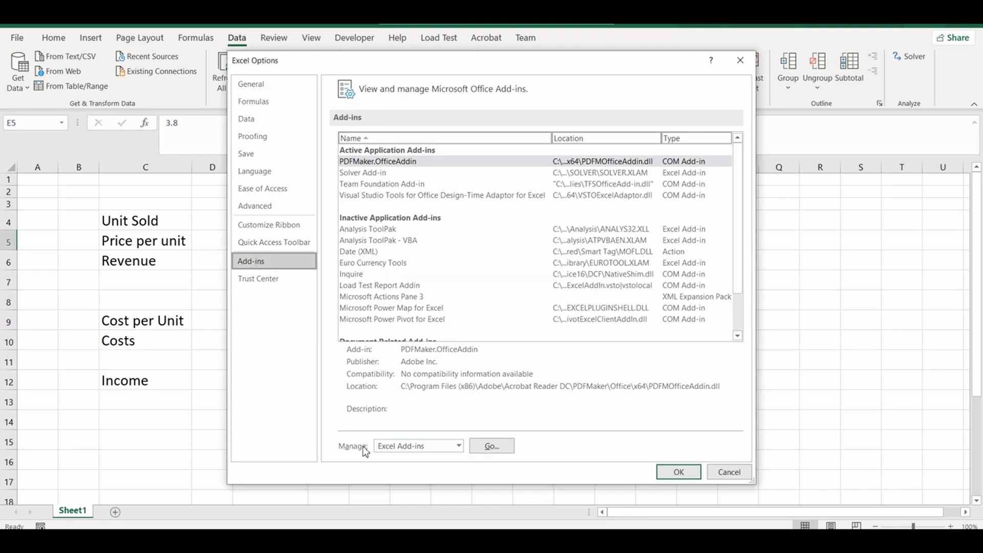
{"action": "left_click", "coordinate": [492, 446]}
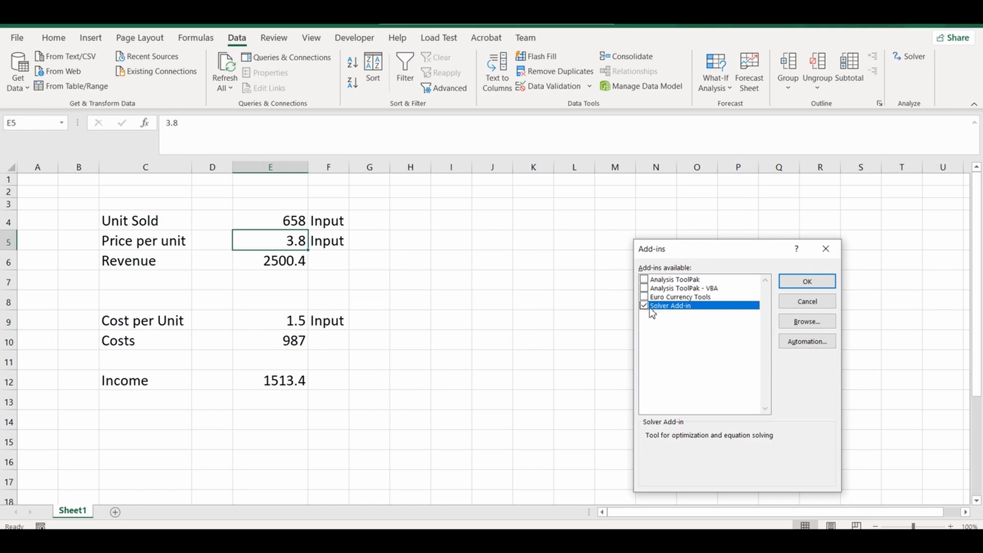
{"action": "left_click", "coordinate": [808, 281]}
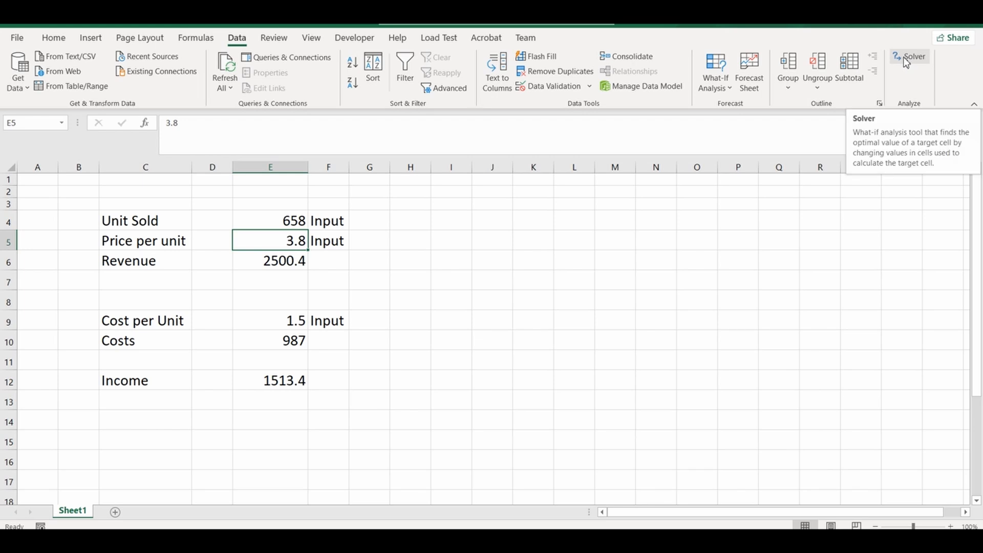
- Open Solver and set its objective to the income cell E12 and its changing variable cells to E4:E5
{"action": "left_click", "coordinate": [731, 90]}
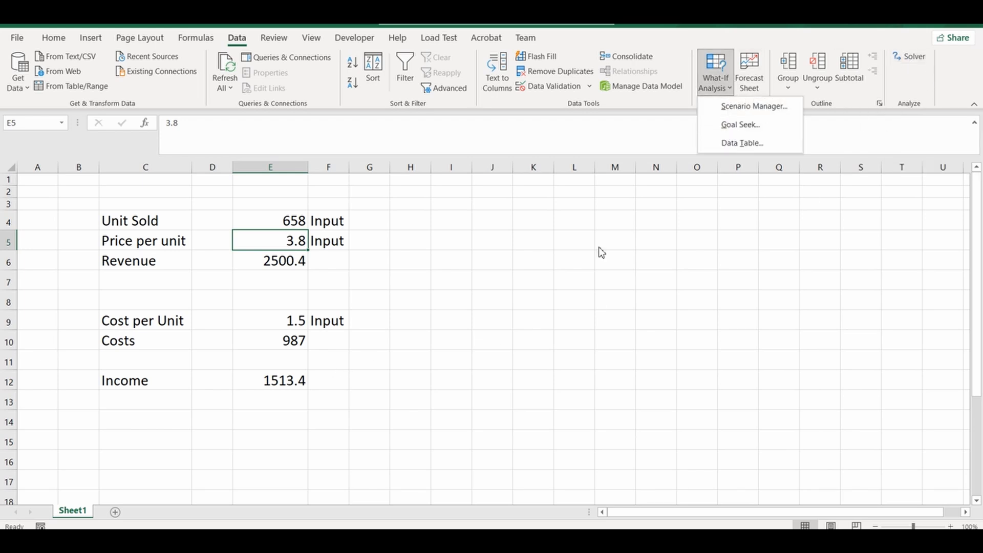
{"action": "left_click", "coordinate": [669, 290]}
{"action": "left_click", "coordinate": [911, 57]}
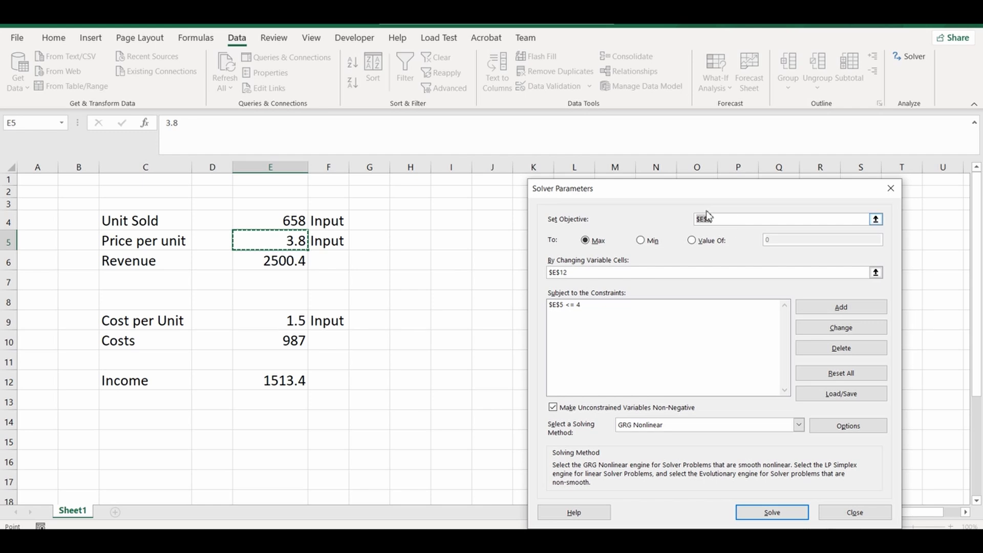
{"action": "left_click", "coordinate": [723, 220]}
{"action": "left_click", "coordinate": [265, 380]}
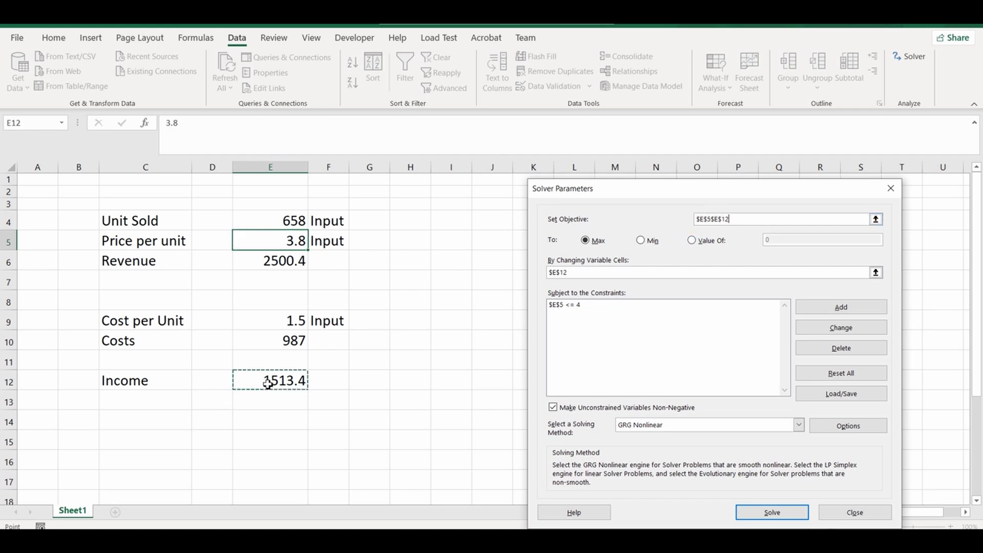
{"action": "left_click_drag", "start_coordinate": [732, 223], "coordinate": [556, 224]}
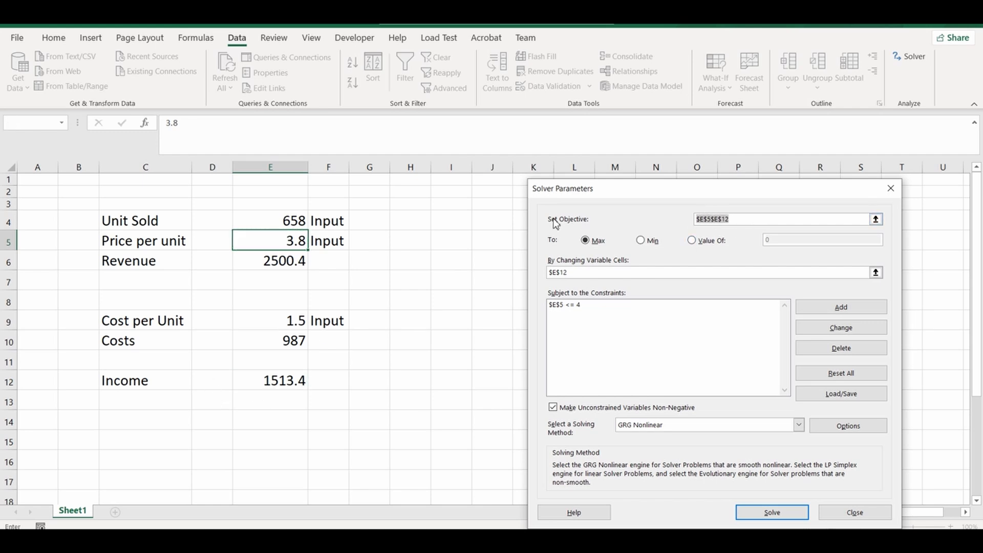
{"action": "key", "text": "BackSpace"}
{"action": "left_click", "coordinate": [276, 379]}
{"action": "left_click_drag", "start_coordinate": [615, 276], "coordinate": [533, 277]}
{"action": "left_click_drag", "start_coordinate": [285, 221], "coordinate": [288, 239]}
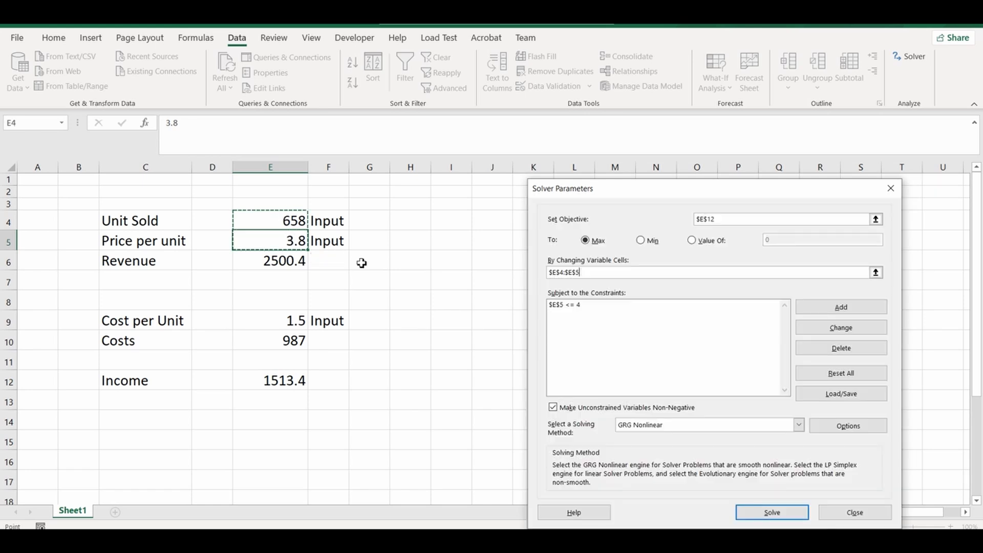
- Try to delete the E5 <= 4 constraint from the Solver parameters
{"action": "left_click", "coordinate": [836, 349]}
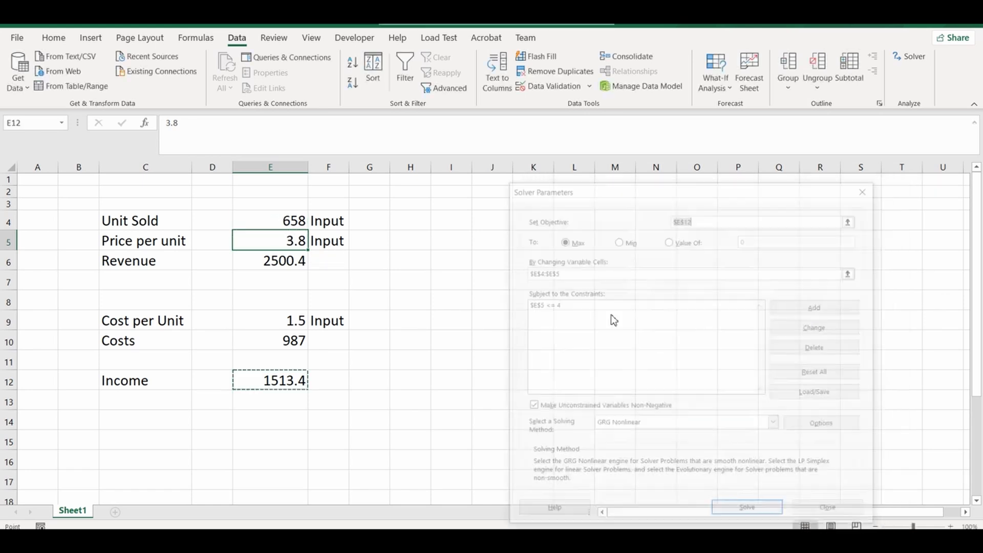
{"action": "left_click", "coordinate": [560, 304]}
{"action": "left_click", "coordinate": [821, 349]}
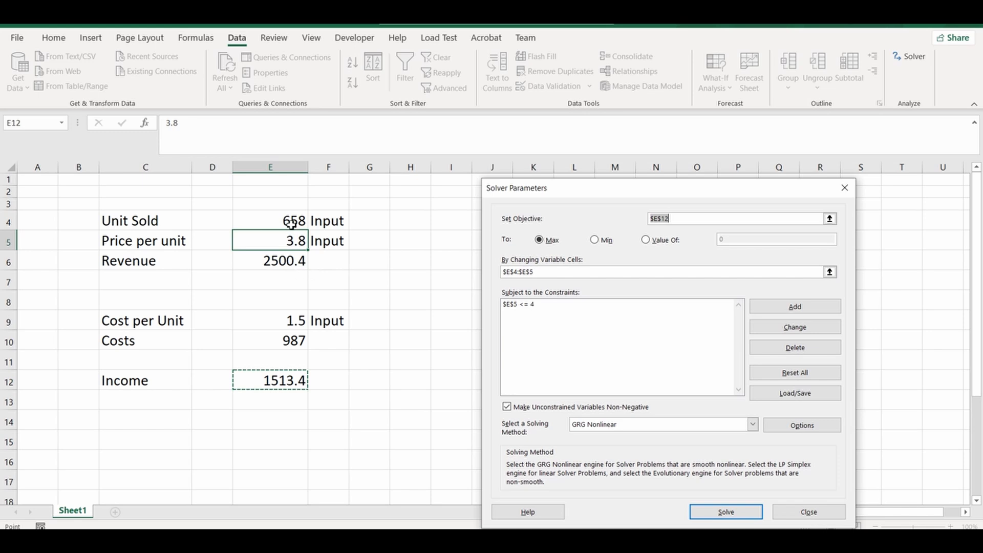
- Set the changing variable cells to E4:E5 and make Solver target an objective value of 2000
{"action": "left_click", "coordinate": [635, 273]}
{"action": "left_click_drag", "start_coordinate": [294, 220], "coordinate": [297, 241]}
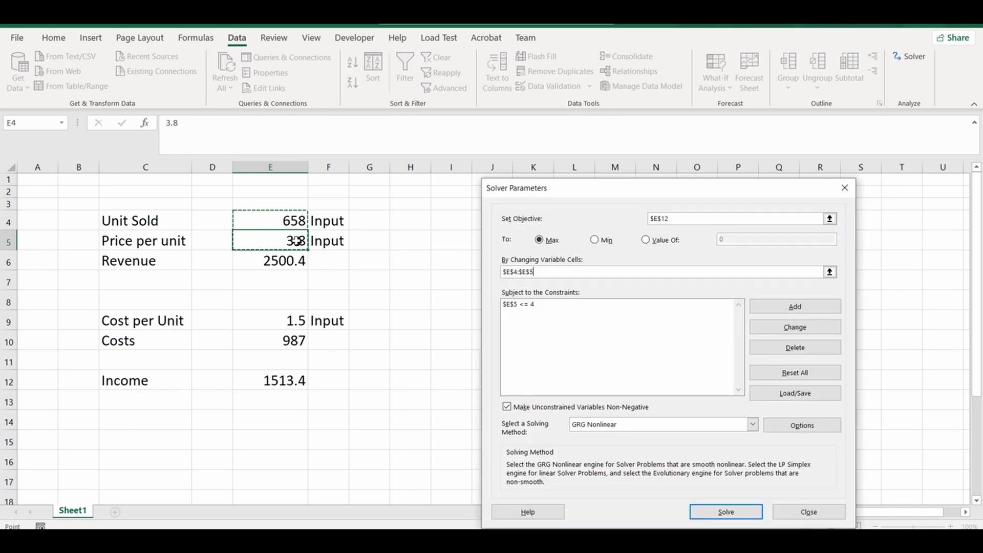
{"action": "left_click", "coordinate": [657, 244]}
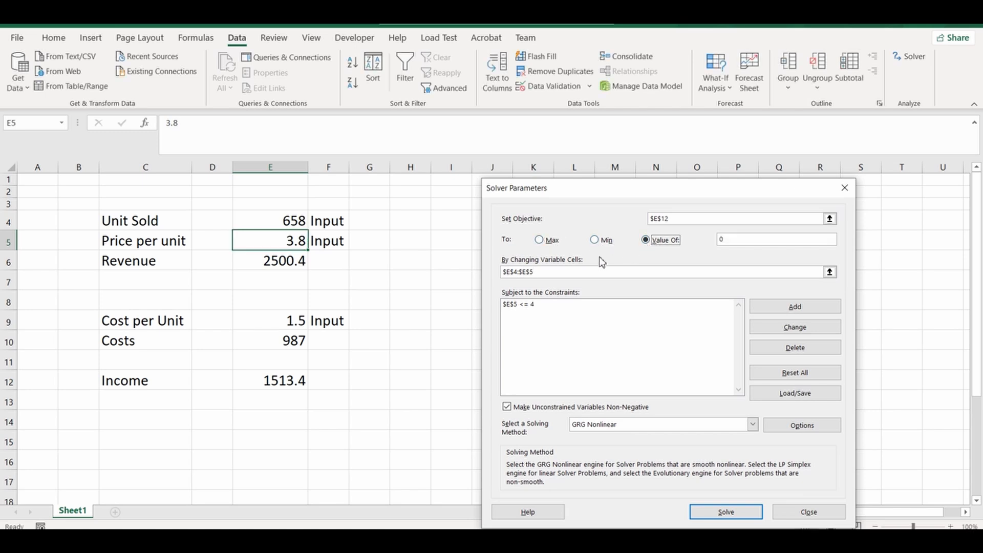
{"action": "left_click", "coordinate": [747, 238]}
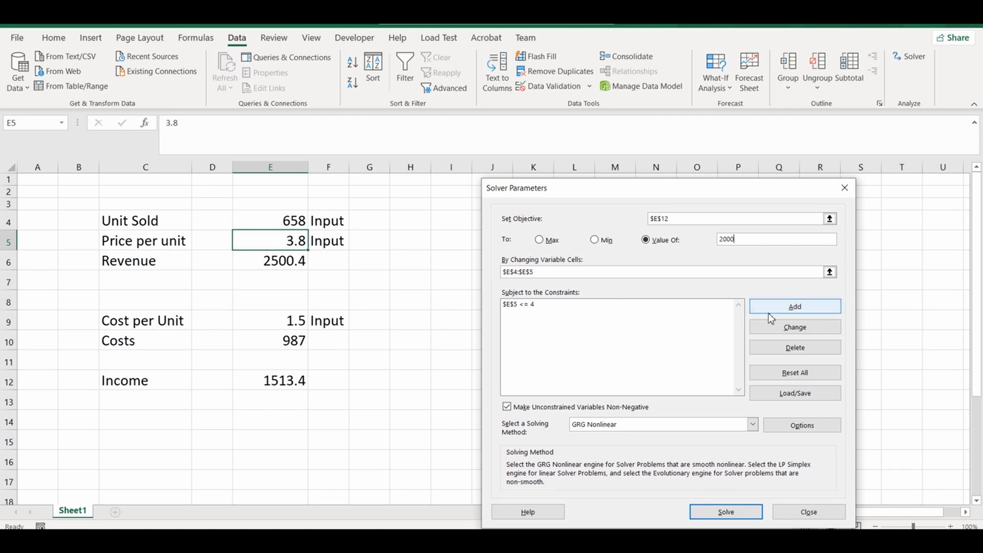
- Delete the existing Solver constraint and add a new one requiring the price per unit in E5 to be <= 4
{"action": "left_click", "coordinate": [530, 305]}
{"action": "left_click", "coordinate": [766, 355]}
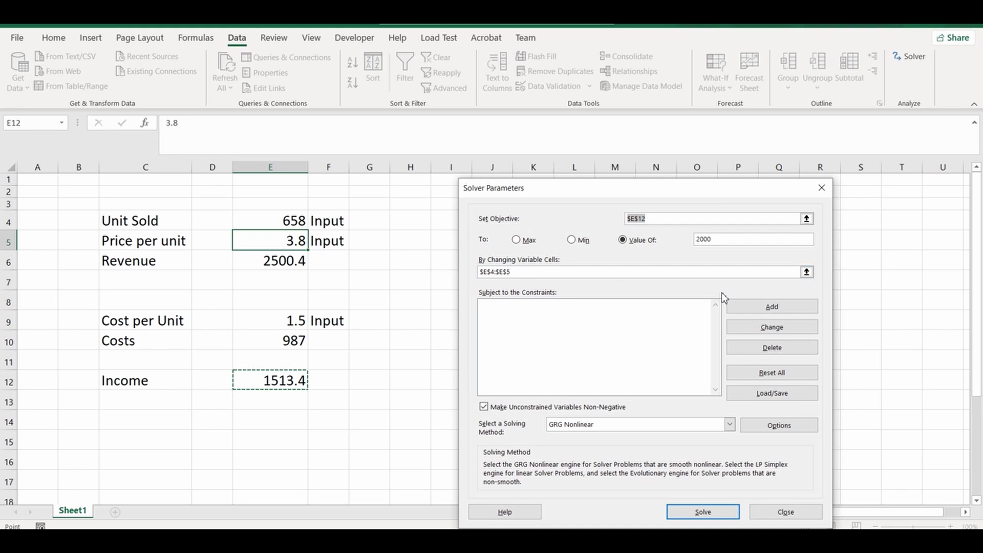
{"action": "left_click", "coordinate": [733, 306]}
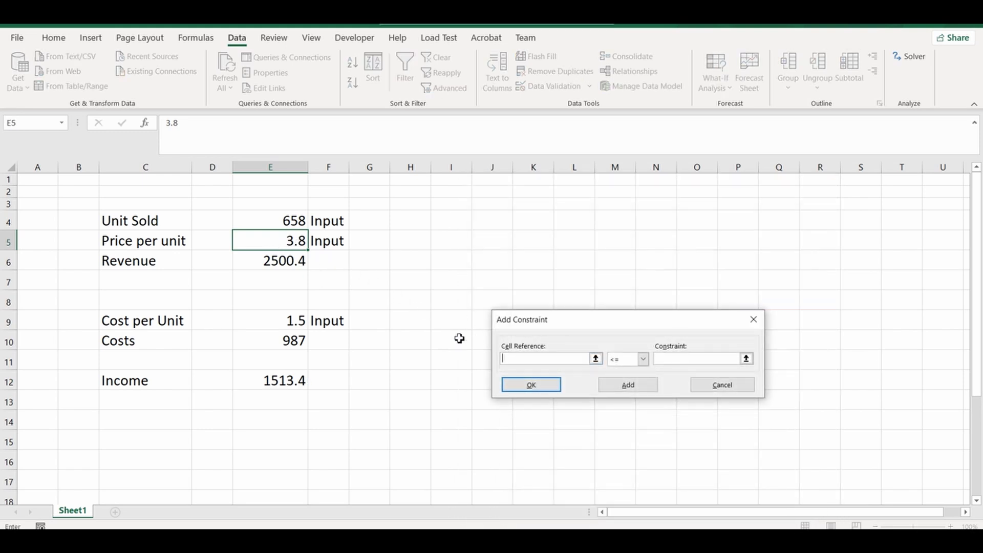
{"action": "left_click", "coordinate": [273, 242]}
{"action": "left_click", "coordinate": [665, 359]}
{"action": "left_click", "coordinate": [553, 387]}
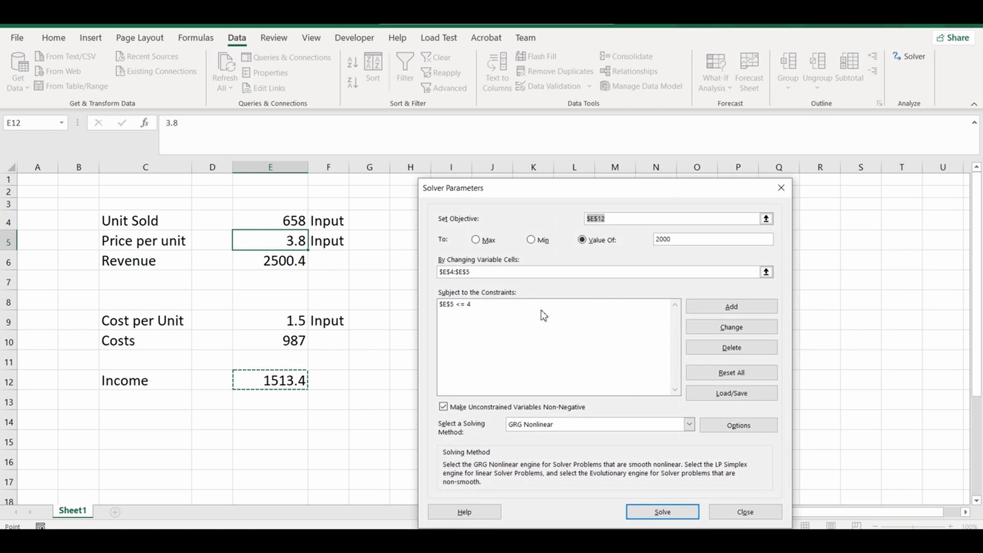
- Add a second Solver constraint requiring the price per unit in E5 to be >= 3.7
{"action": "left_click", "coordinate": [709, 308]}
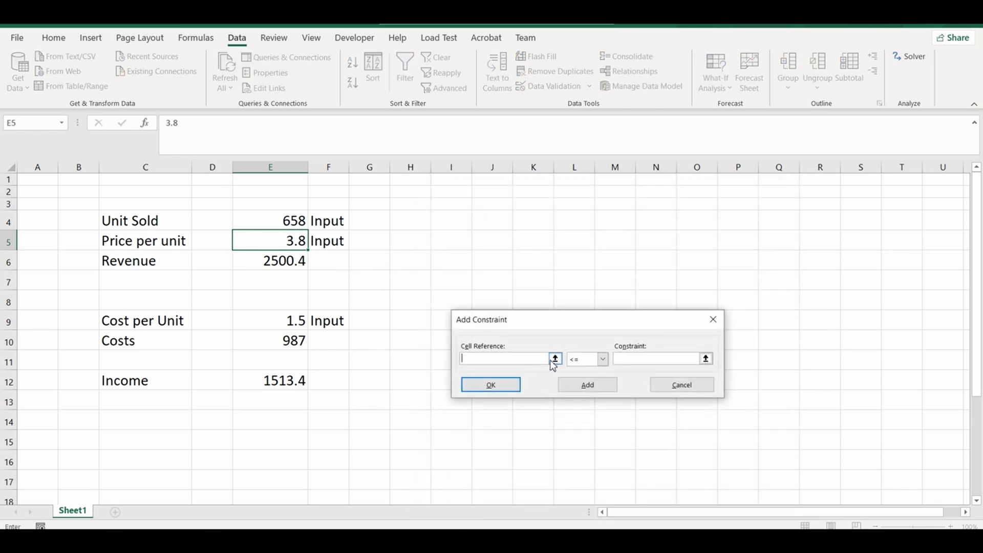
{"action": "left_click", "coordinate": [286, 240]}
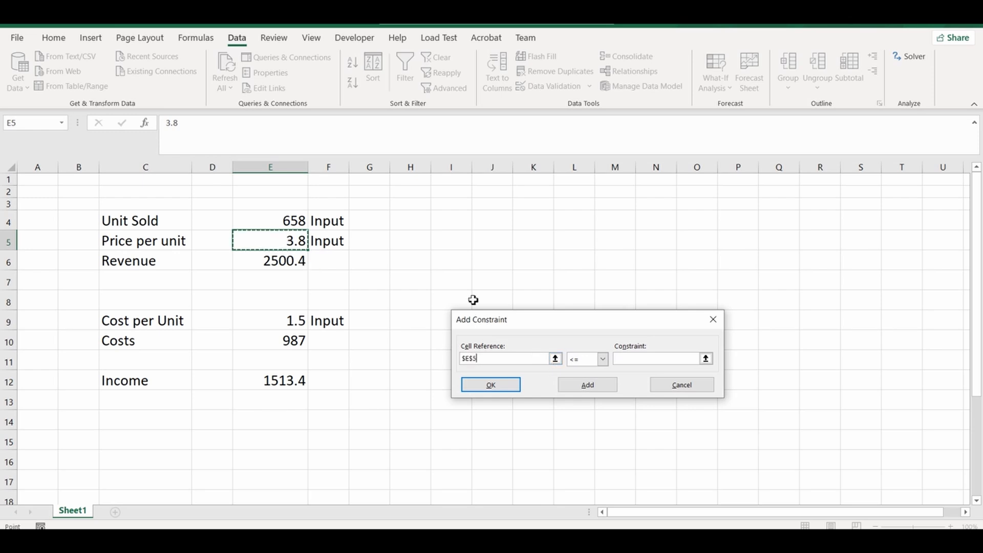
{"action": "left_click", "coordinate": [603, 359]}
{"action": "left_click", "coordinate": [584, 388]}
{"action": "left_click", "coordinate": [644, 358]}
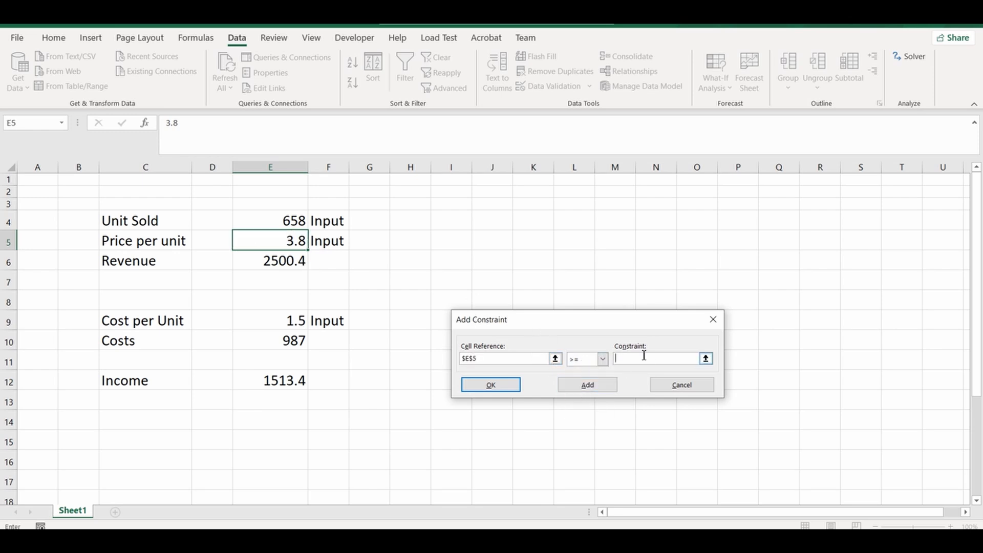
{"action": "type", "text": "3.70"}
{"action": "key", "text": "BackSpace"}
{"action": "left_click", "coordinate": [483, 387]}
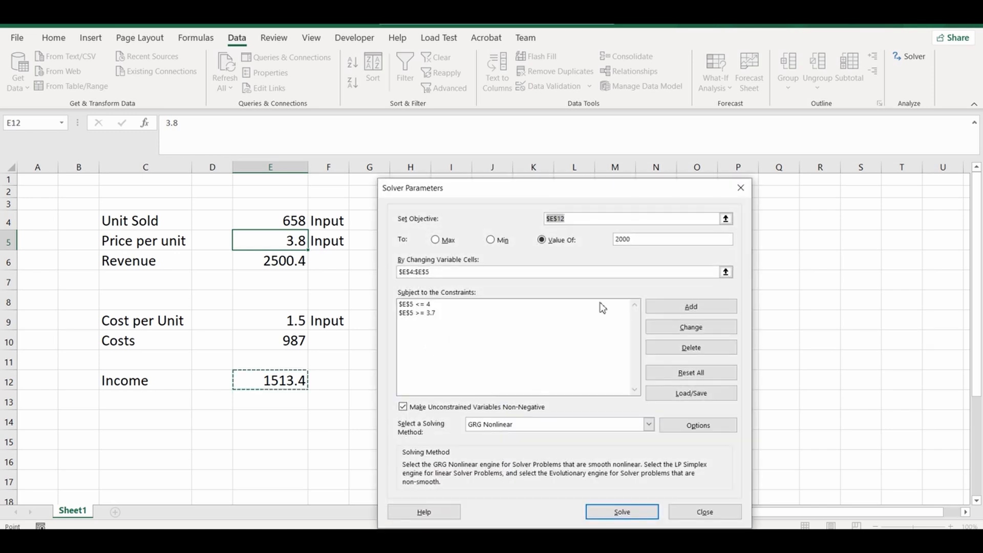
- Solve for the income of 2000 and discard the solution, restoring the original values
{"action": "left_click", "coordinate": [631, 516]}
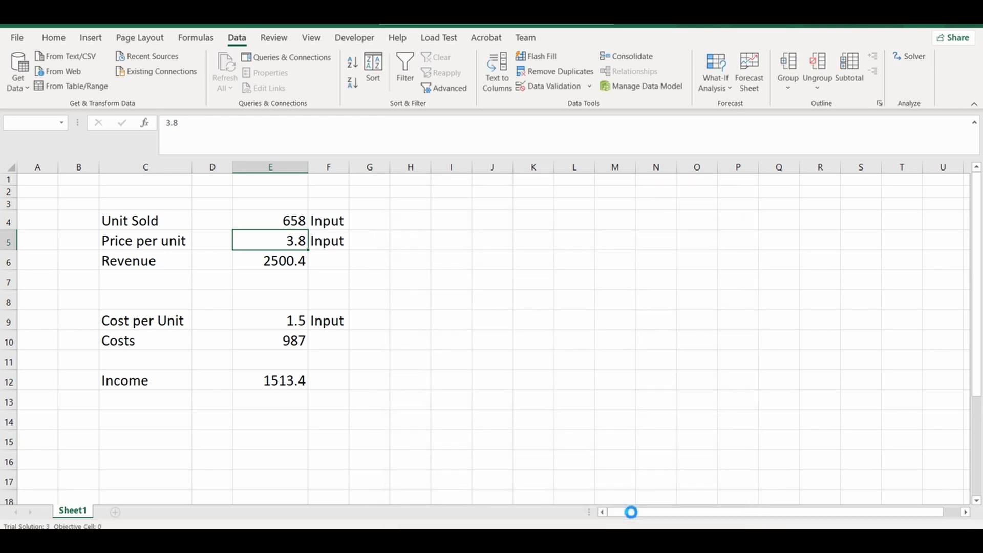
{"action": "left_click_drag", "start_coordinate": [382, 154], "coordinate": [467, 170]}
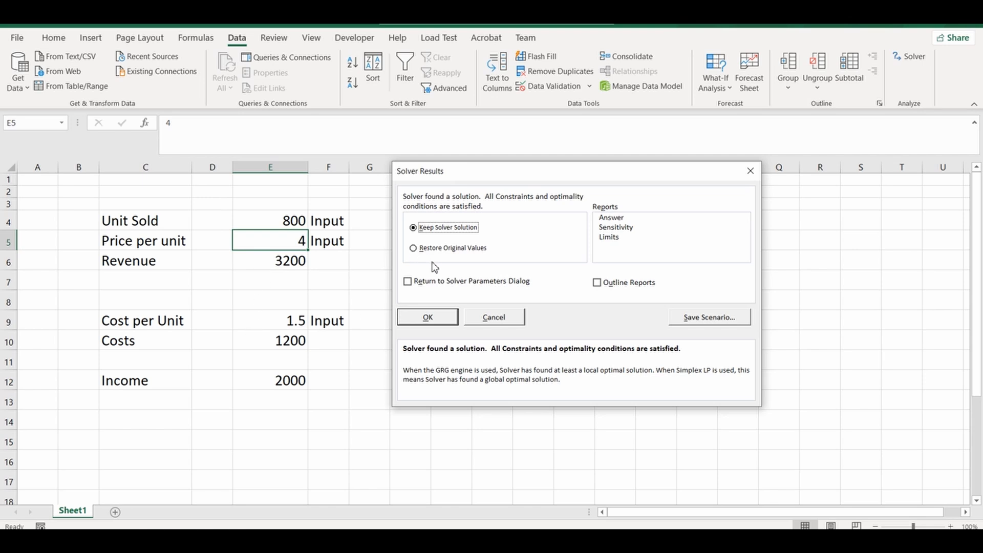
{"action": "key", "text": "Escape"}
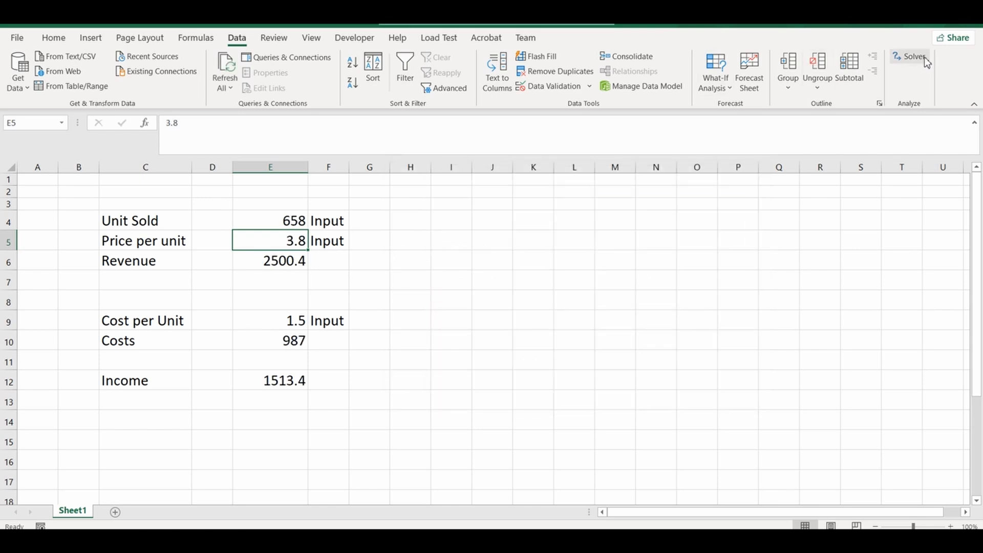
- Reopen Solver and set the target value for the income objective to 2100
{"action": "left_click", "coordinate": [910, 56]}
{"action": "left_click_drag", "start_coordinate": [547, 198], "coordinate": [739, 222]}
{"action": "left_click", "coordinate": [825, 264]}
{"action": "double_click", "coordinate": [825, 264]}
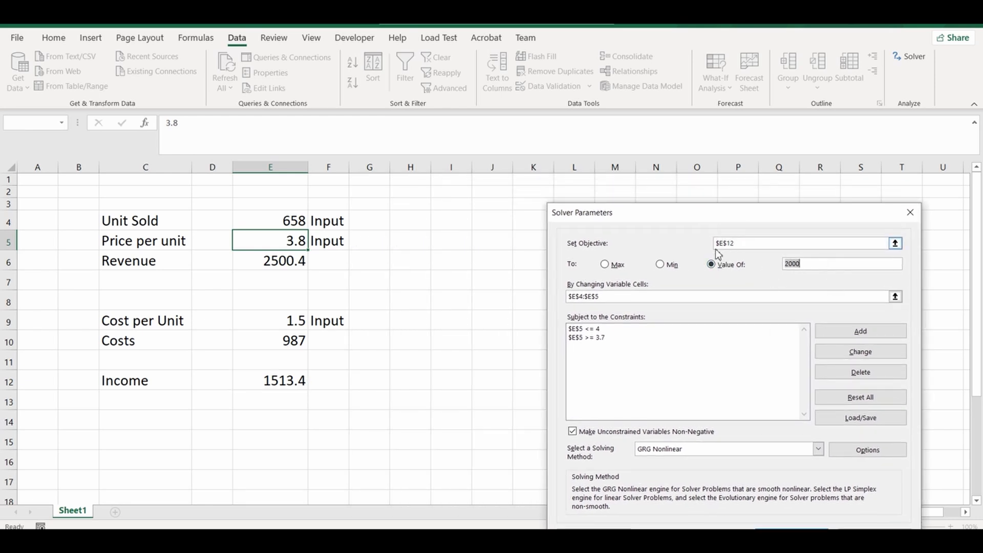
{"action": "type", "text": "20"}
{"action": "key", "text": "BackSpace"}
{"action": "type", "text": "100"}
- Run Solver for the 2100 income target and keep the solution in the sheet
{"action": "left_click", "coordinate": [791, 528]}
{"action": "left_click_drag", "start_coordinate": [435, 159], "coordinate": [559, 164]}
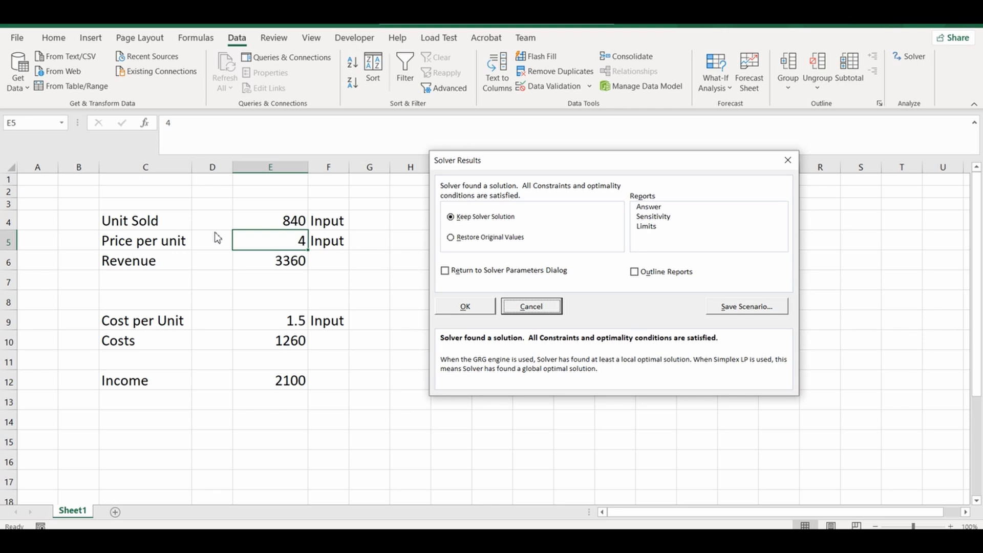
{"action": "left_click", "coordinate": [485, 305]}
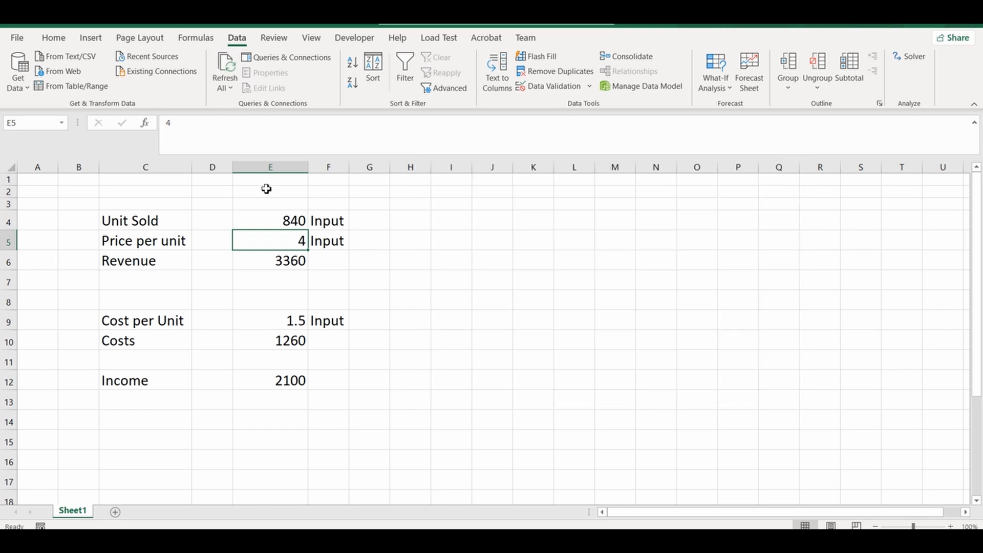